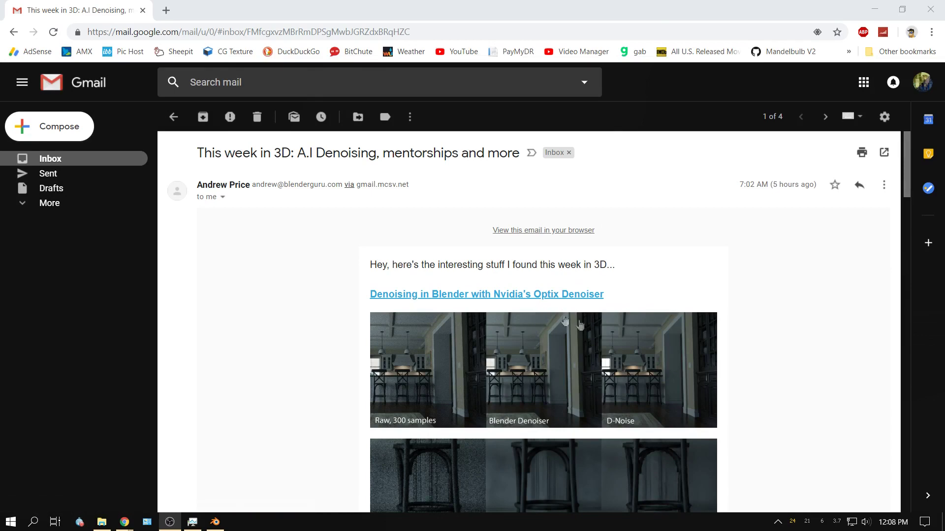
Step: Open the D-NOISE denoising article from remingtongraphics.net in its own tab
scroll(755, 300, "down", 3)
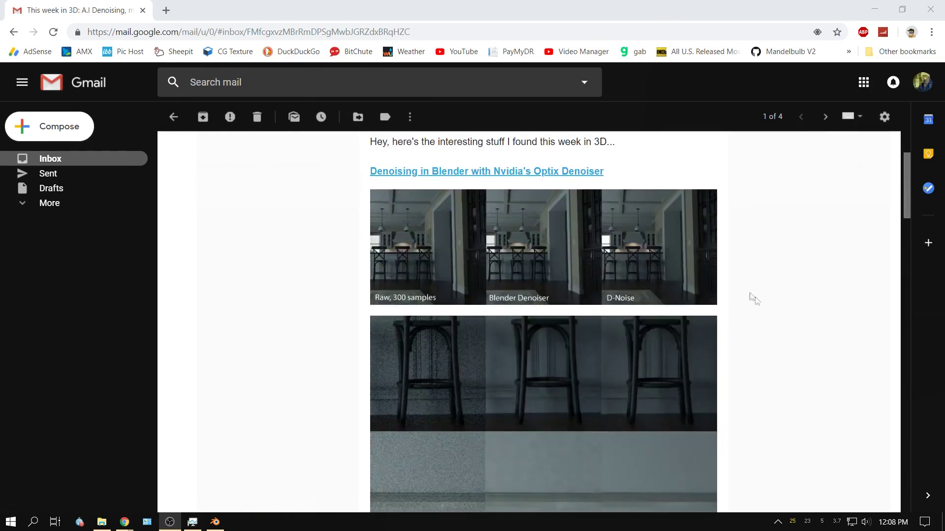
scroll(746, 296, "up", 3)
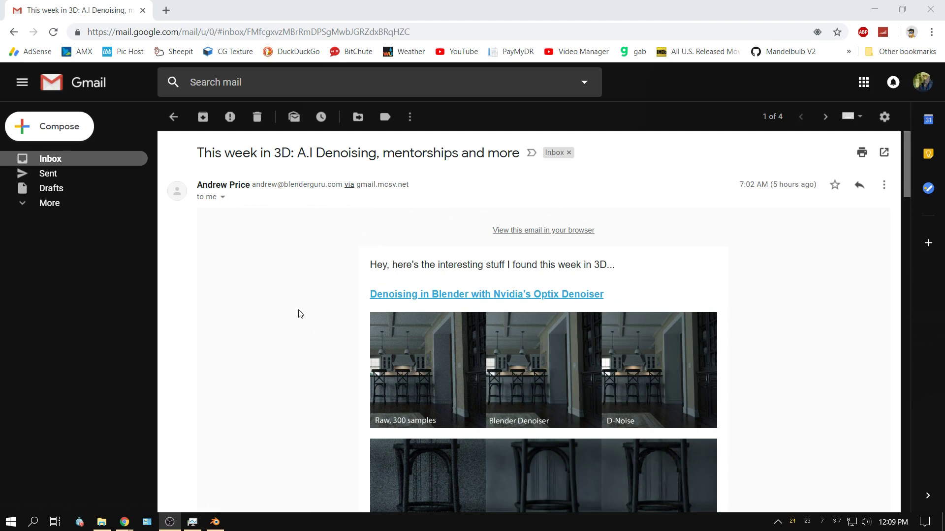
scroll(301, 320, "down", 1)
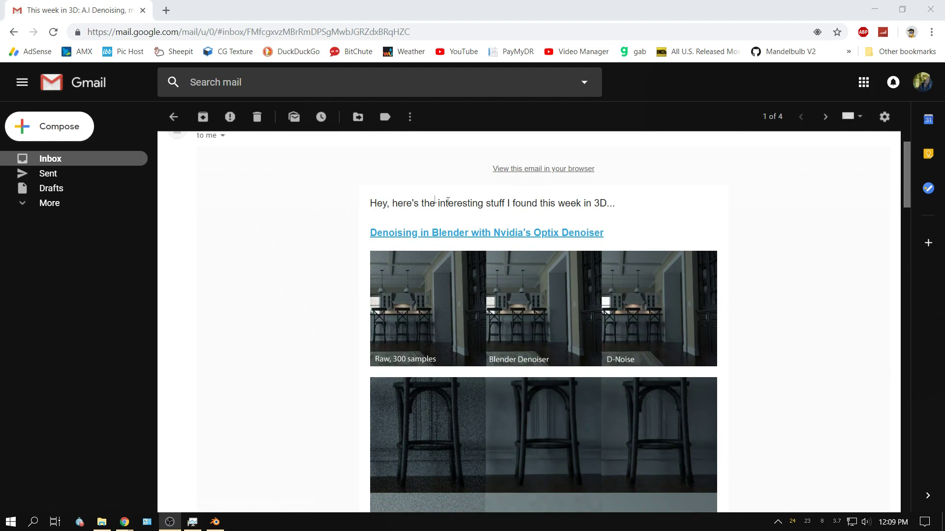
middle_click(482, 238)
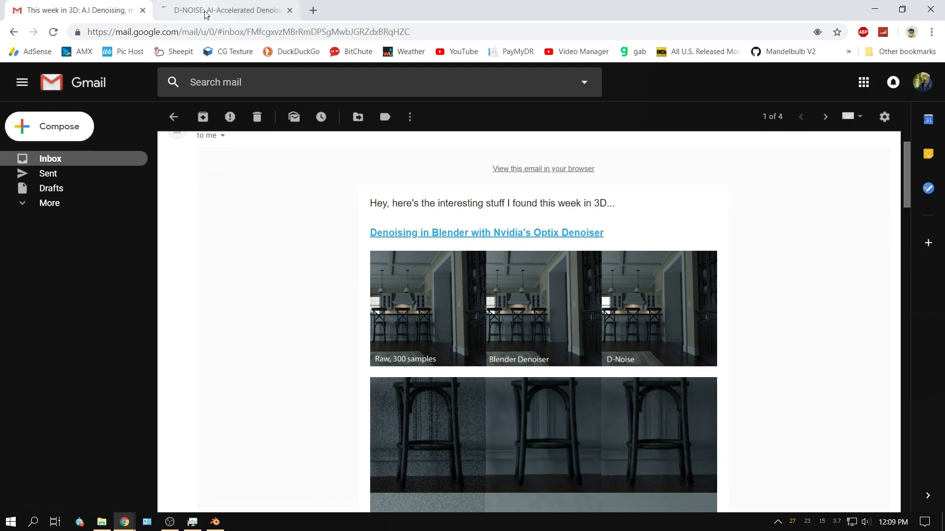
left_click(224, 10)
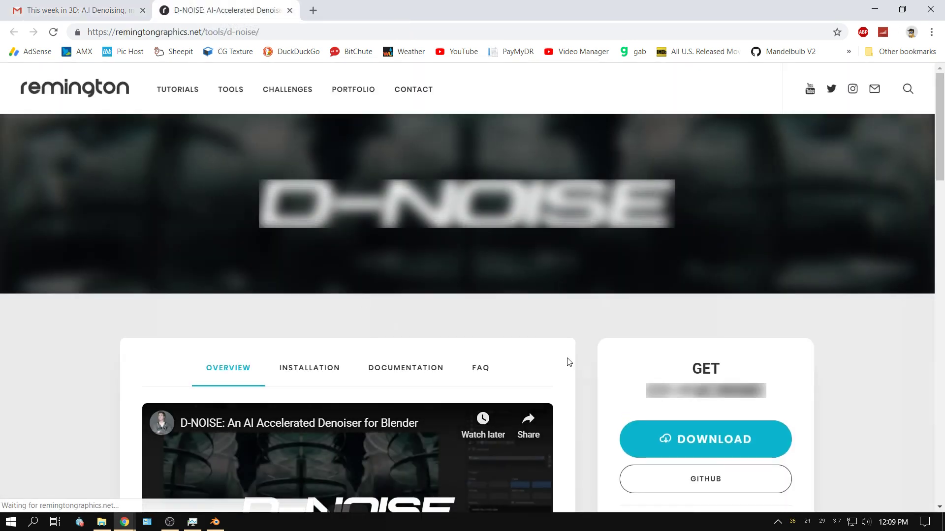
Step: Request the DNOISE_v1_0.zip download from the D-NOISE tool page
scroll(565, 362, "down", 1)
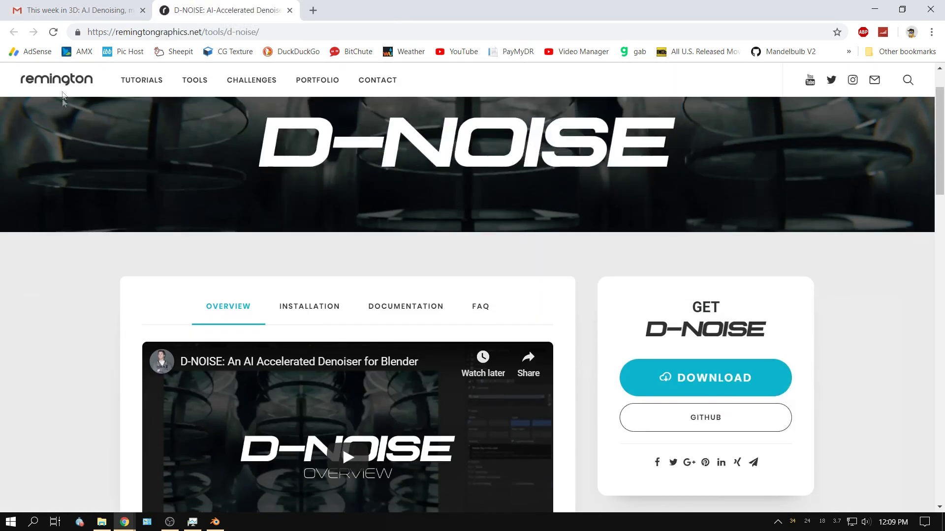
scroll(837, 363, "down", 3)
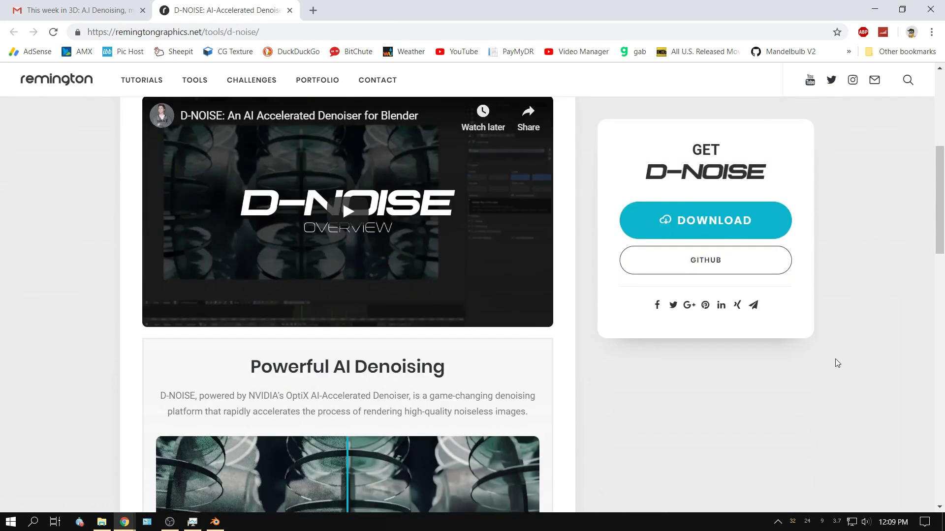
scroll(837, 363, "down", 7)
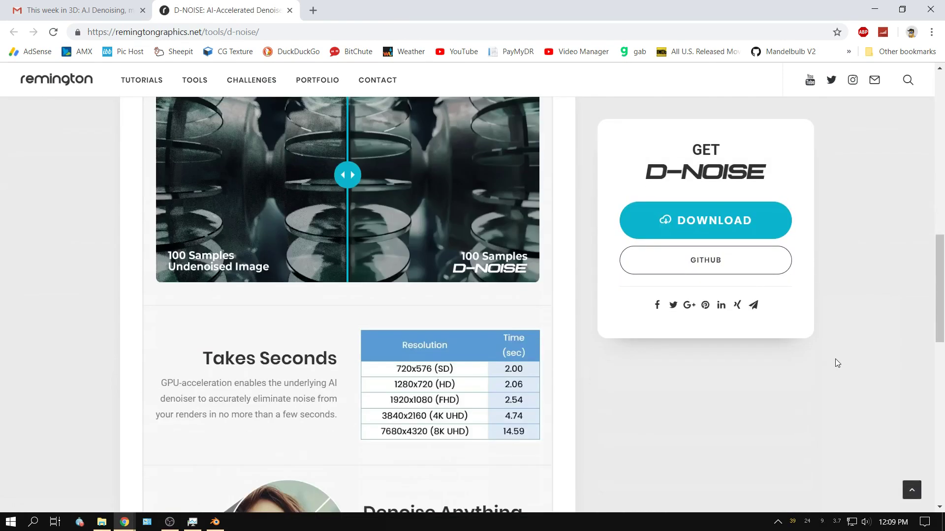
scroll(836, 359, "down", 6)
scroll(835, 359, "down", 2)
scroll(835, 363, "down", 5)
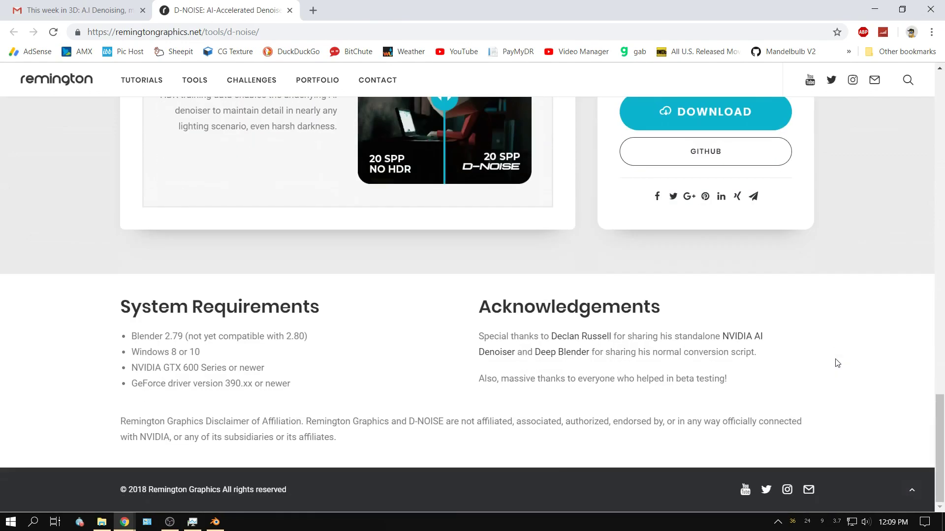
scroll(835, 363, "up", 10)
scroll(835, 359, "up", 4)
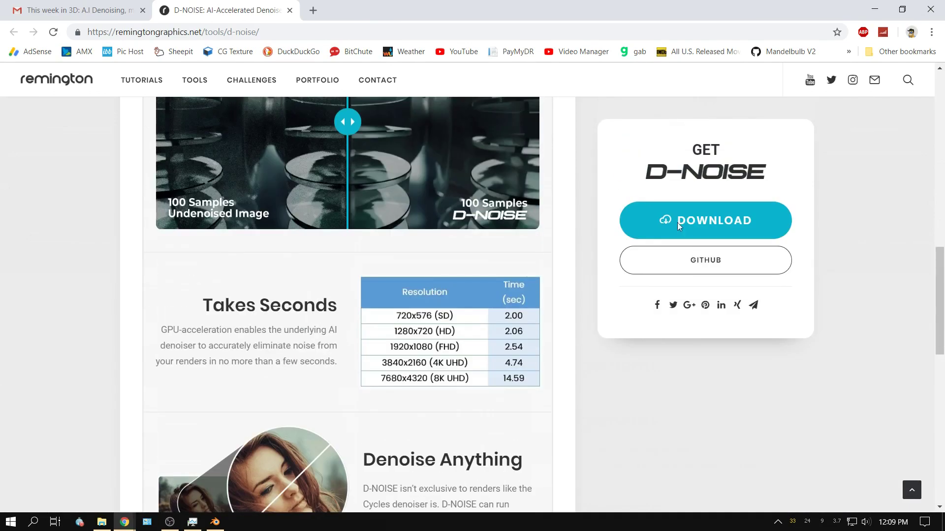
left_click(675, 224)
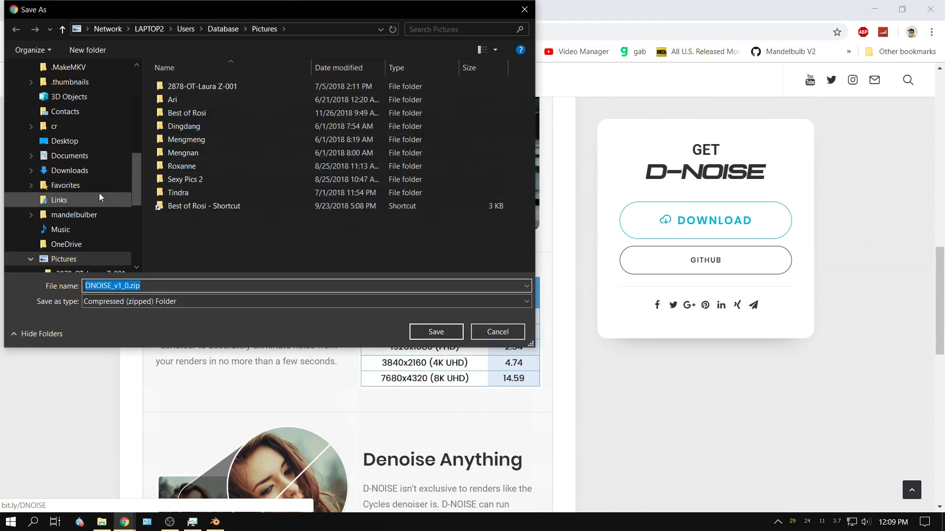
Step: Save DNOISE_v1_0.zip to the Downloads folder and switch to Blender
scroll(46, 137, "up", 4)
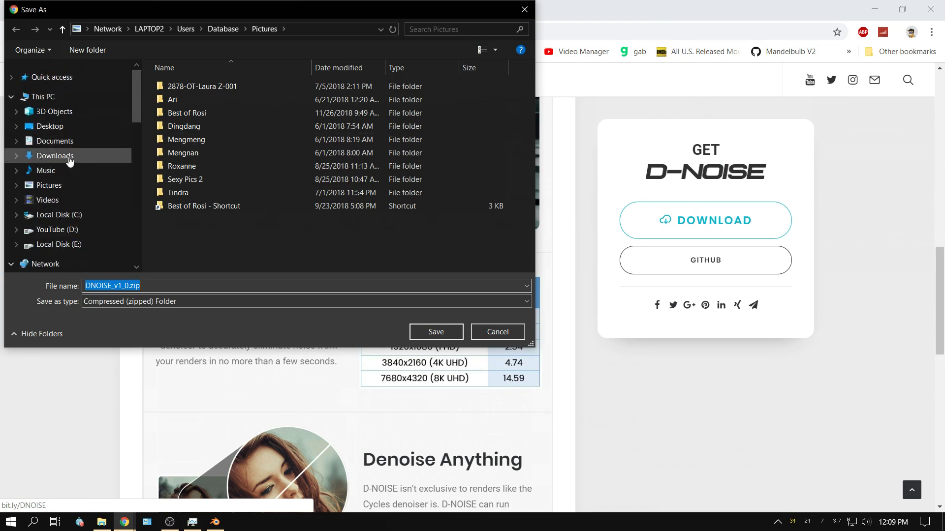
left_click(64, 156)
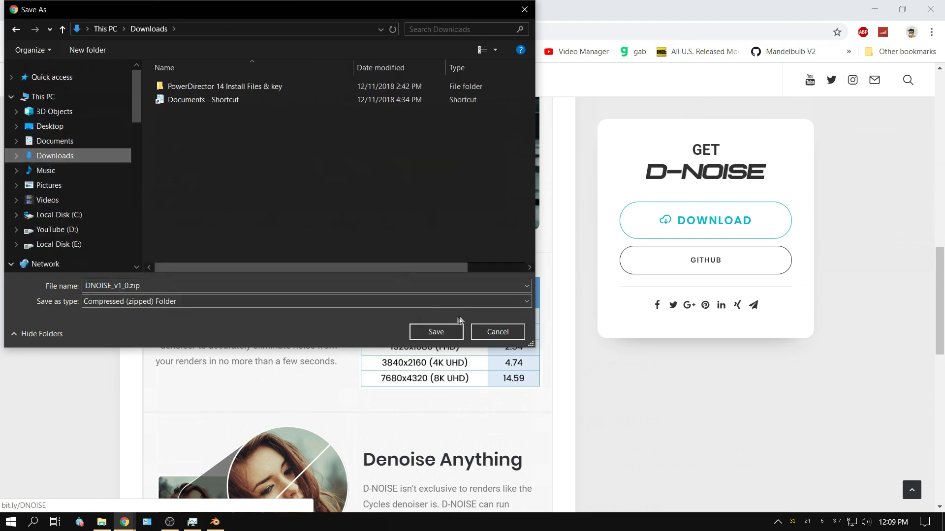
left_click(436, 332)
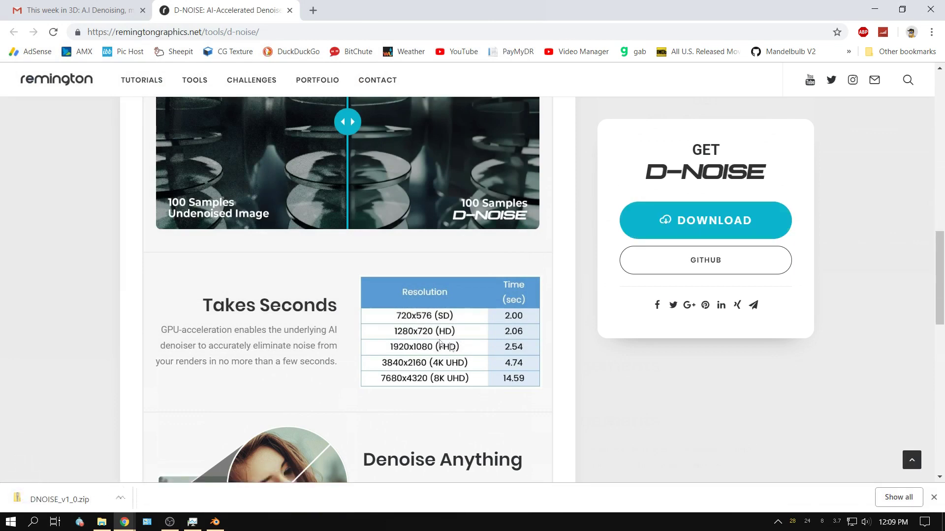
scroll(523, 401, "down", 2)
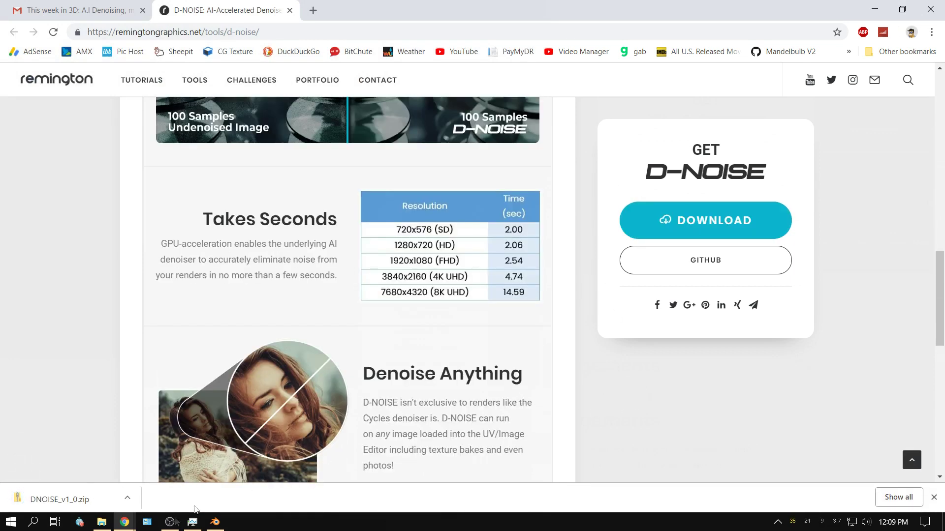
left_click(215, 521)
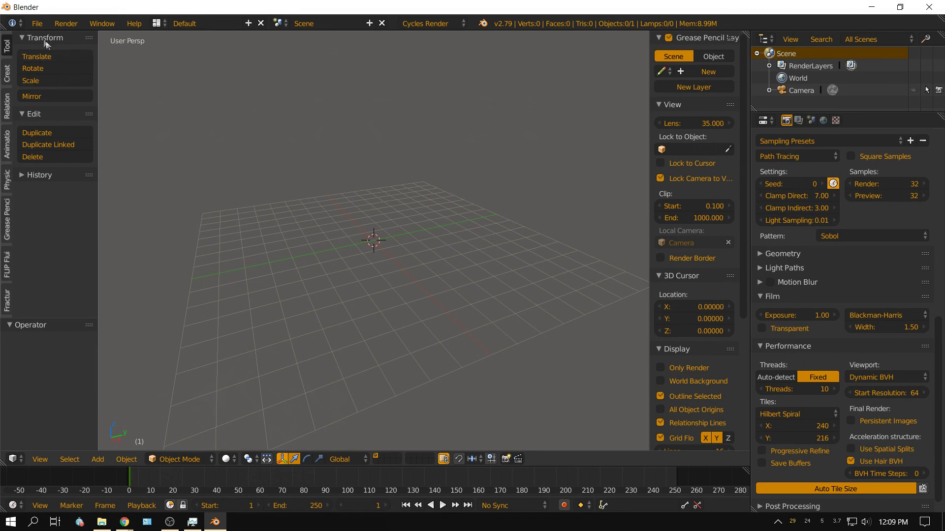
Step: In User Preferences > Add-ons, choose DNOISE_v1_0.zip from Downloads as the add-on file to install
left_click(36, 24)
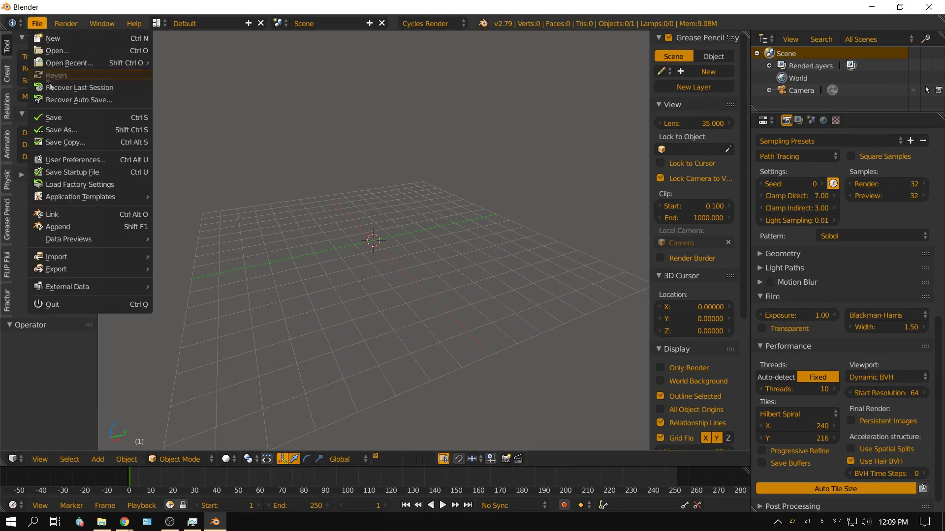
left_click(73, 162)
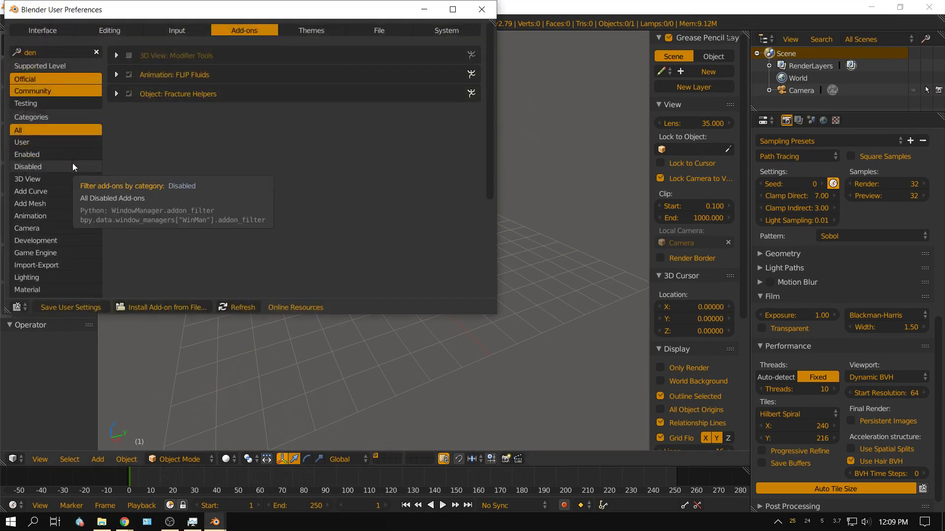
left_click(96, 52)
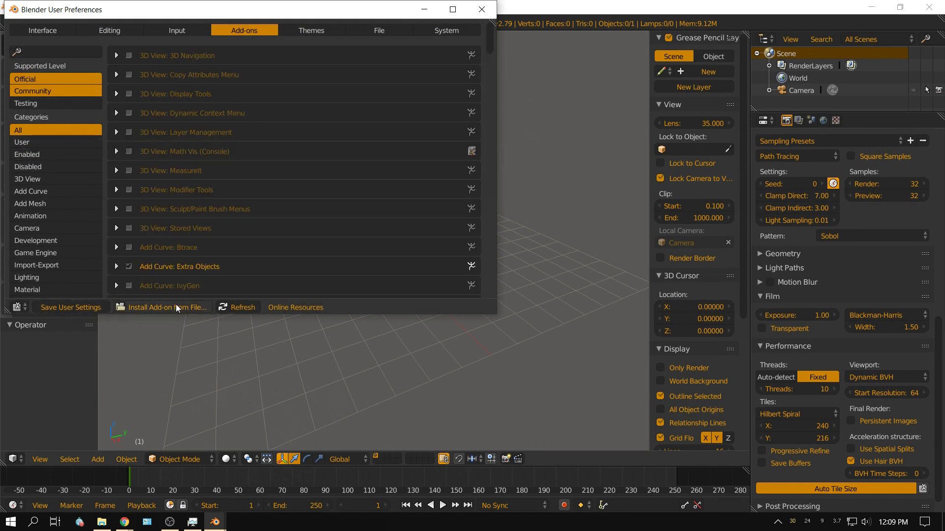
left_click(159, 307)
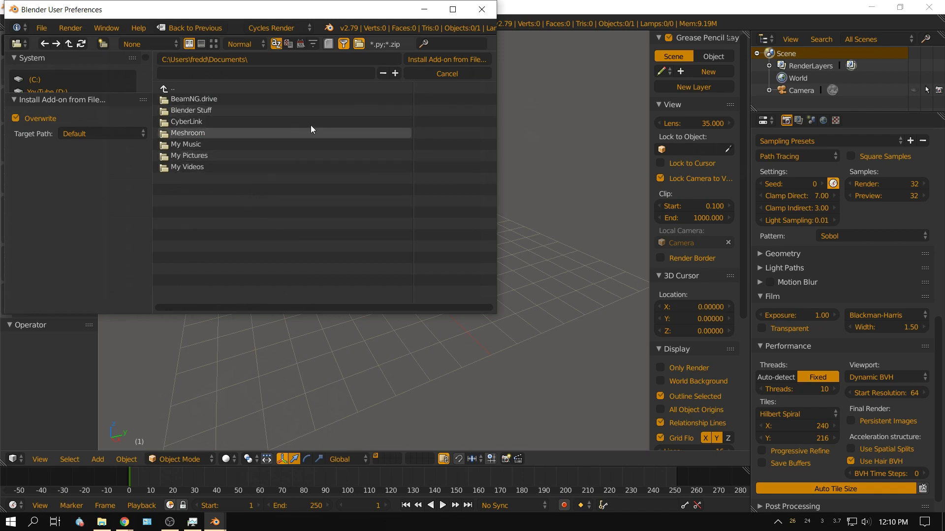
left_click(179, 87)
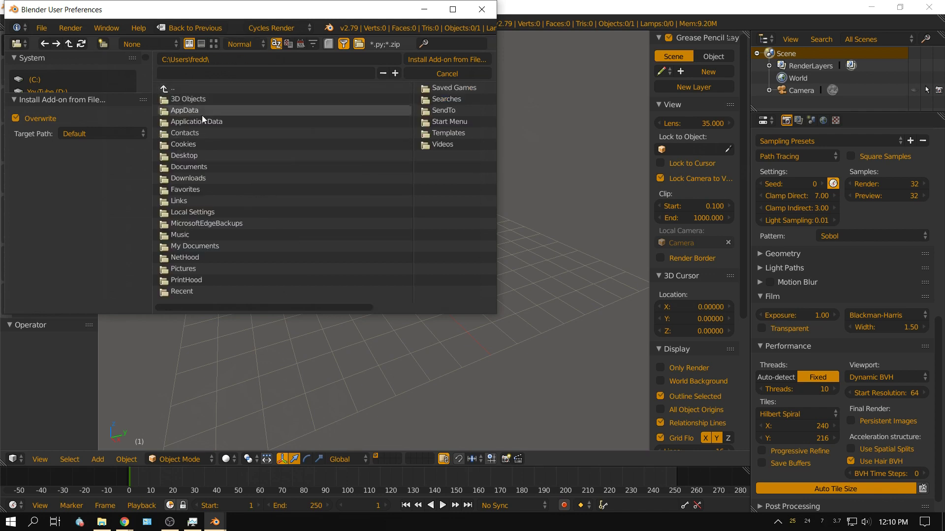
left_click(199, 178)
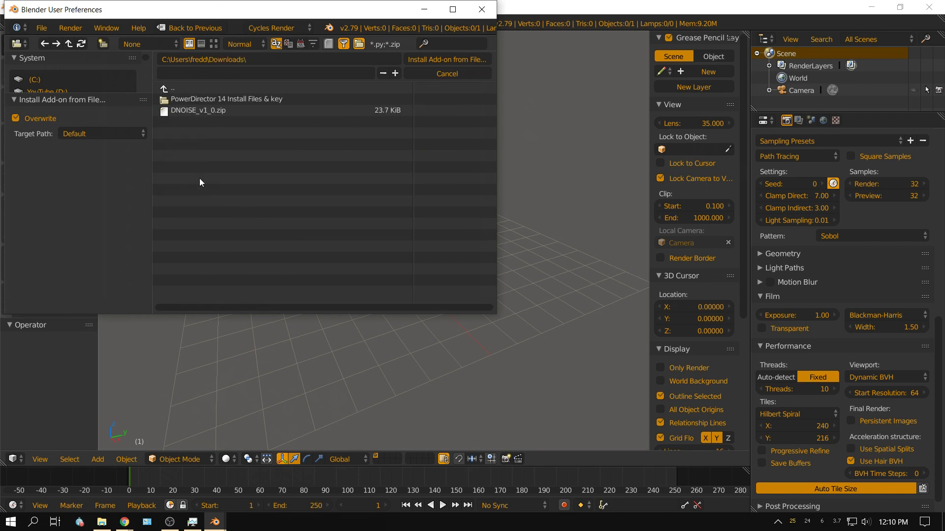
left_click(195, 110)
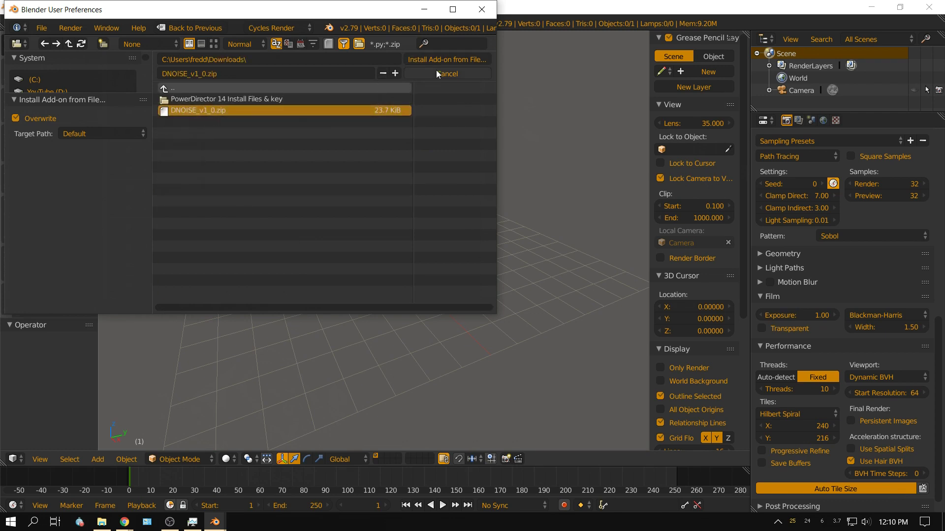
Step: Install the D-NOISE add-on from DNOISE_v1_0.zip, expand its entry and enable it
left_click(454, 60)
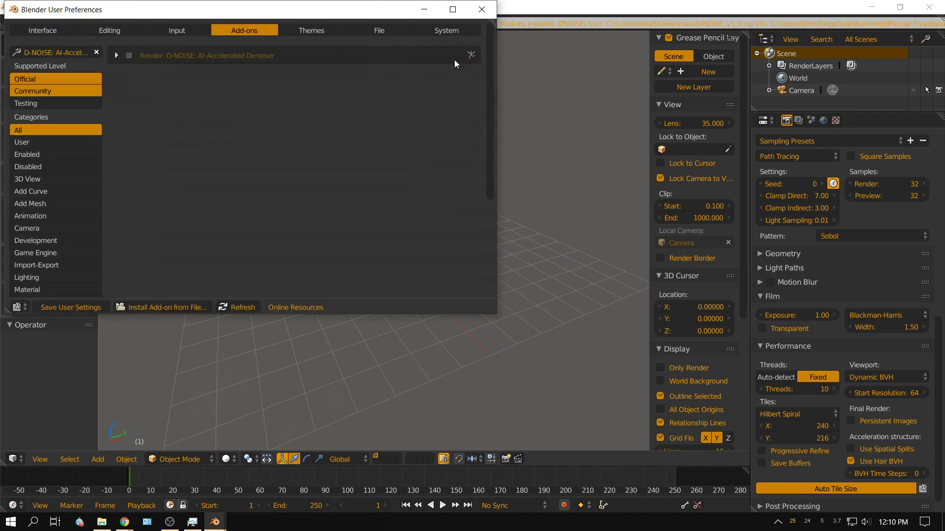
left_click(117, 56)
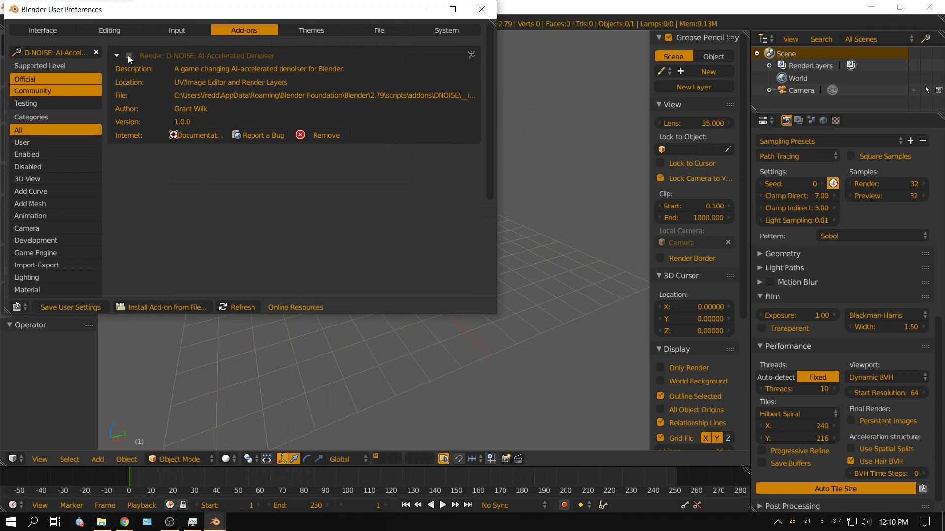
left_click(129, 55)
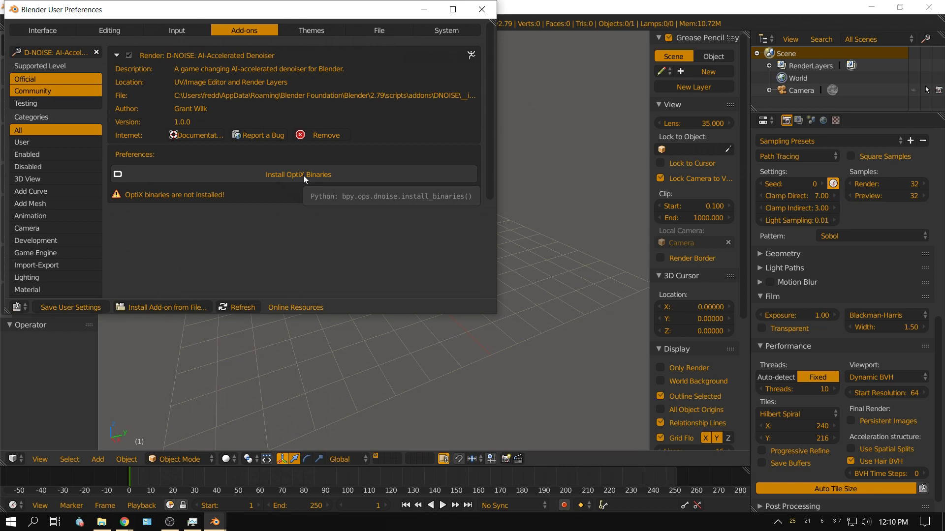
Step: Install the 243MB OptiX binaries for D-NOISE and save the user settings
left_click(303, 175)
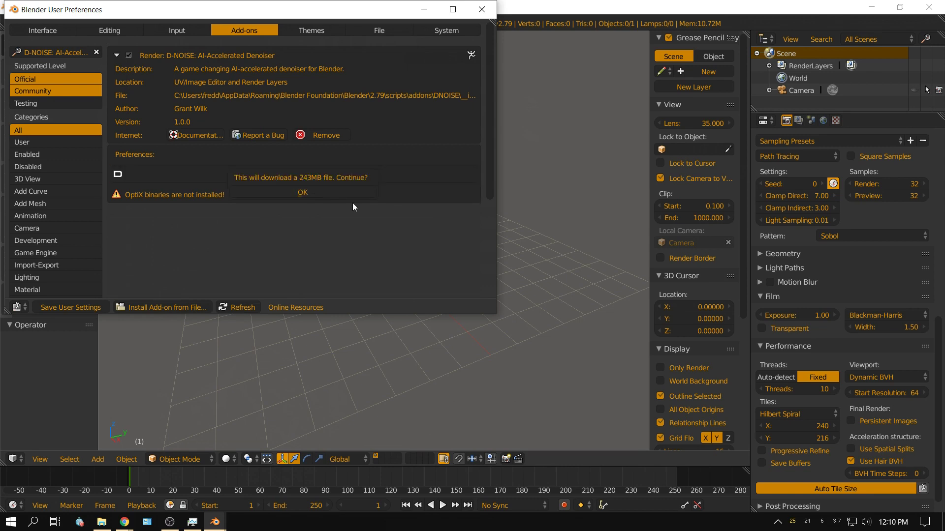
left_click(306, 191)
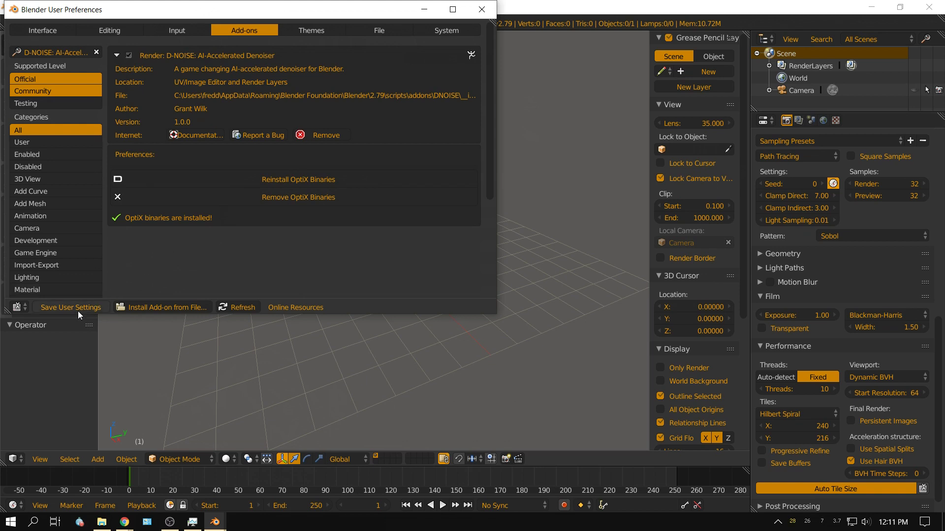
left_click(99, 309)
Step: Close User Preferences and bring up the Open Blender File browser
left_click(482, 10)
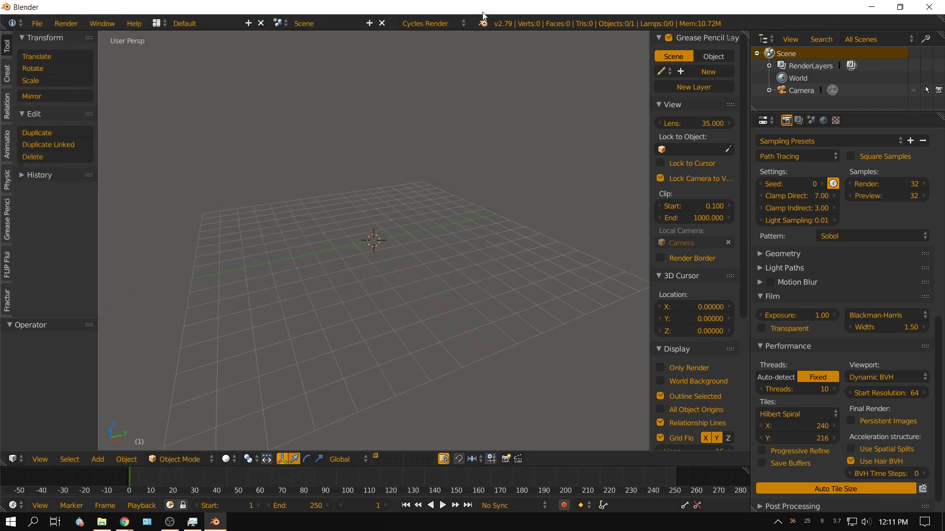
left_click(37, 24)
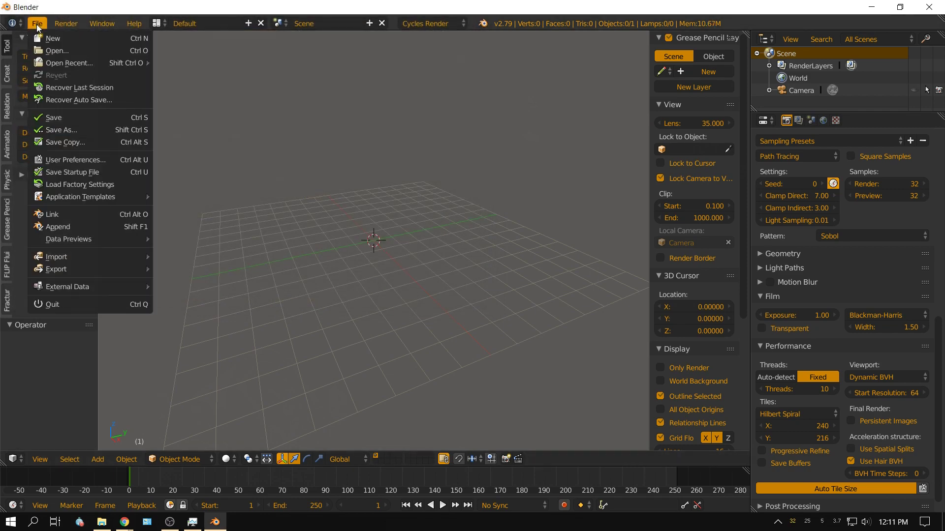
left_click(55, 50)
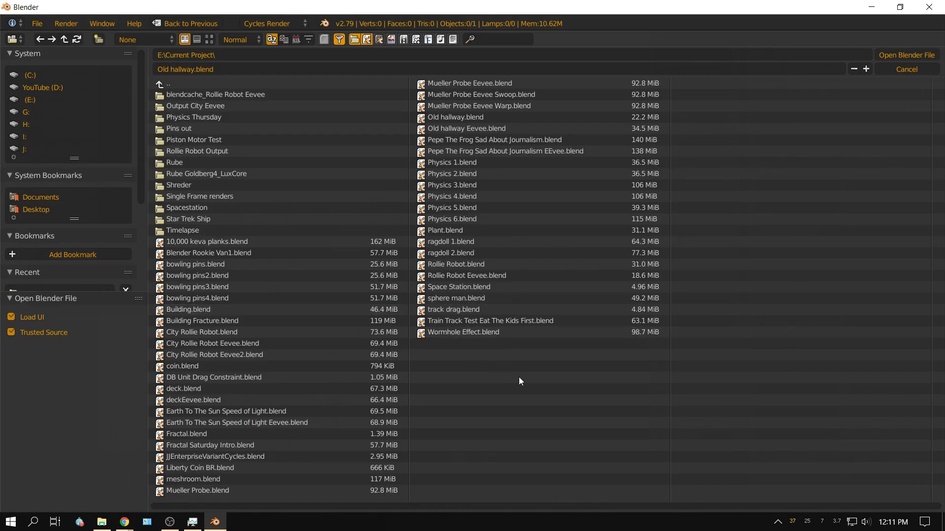
Step: Load Old hallway.blend and switch off the render layer's built-in Cycles Denoising
left_click(461, 117)
left_click(901, 56)
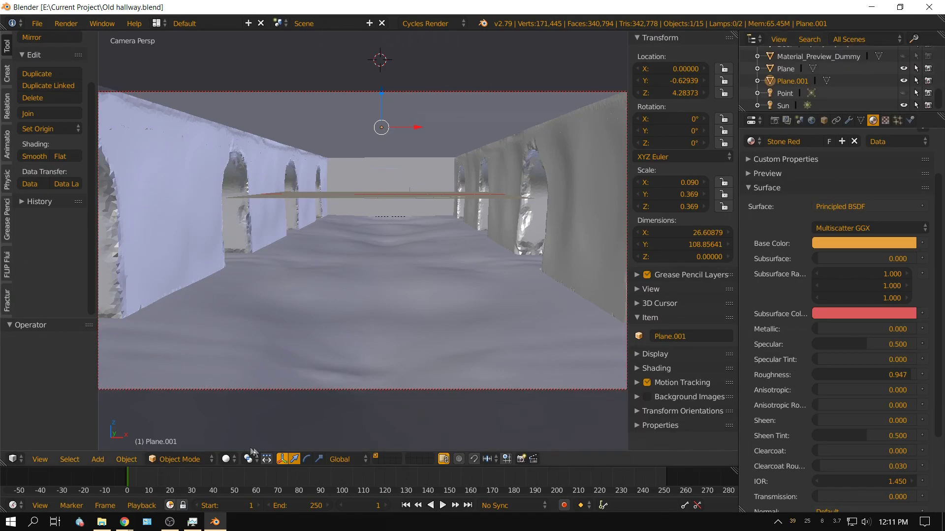
left_click(786, 120)
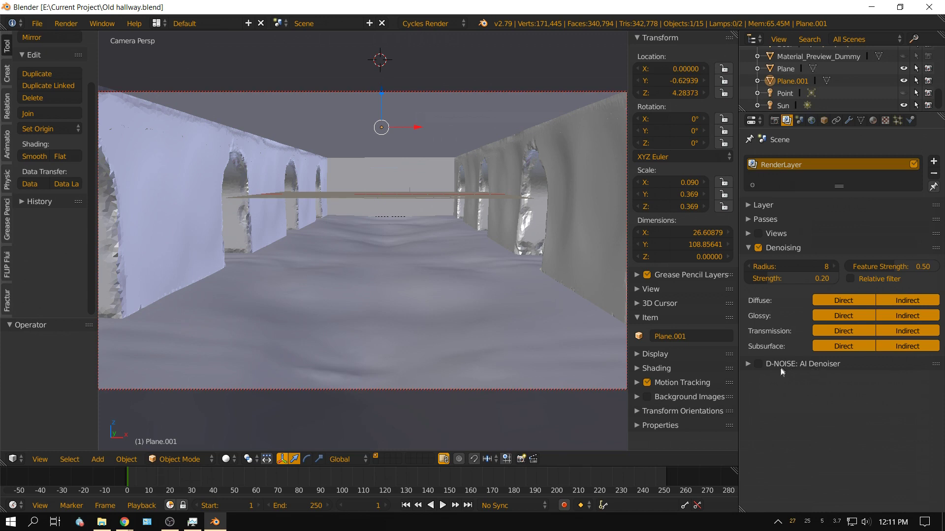
left_click(758, 248)
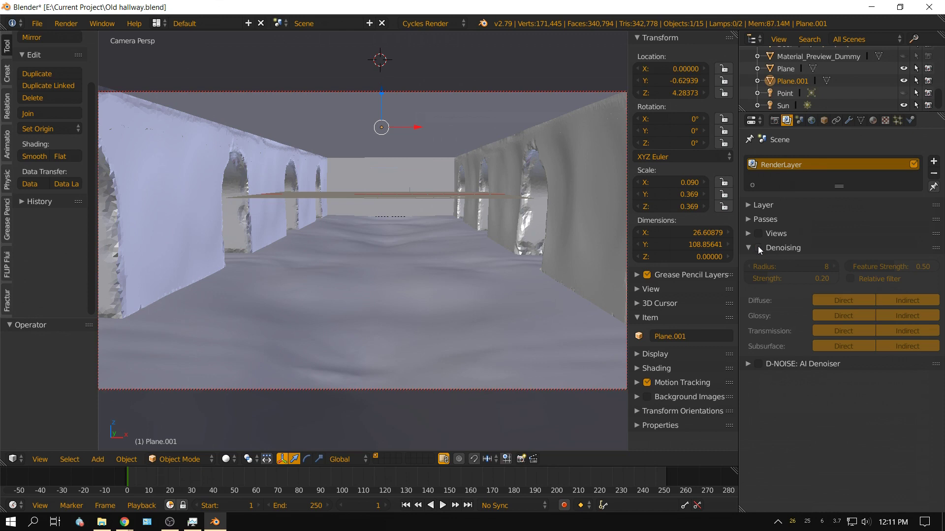
left_click(747, 248)
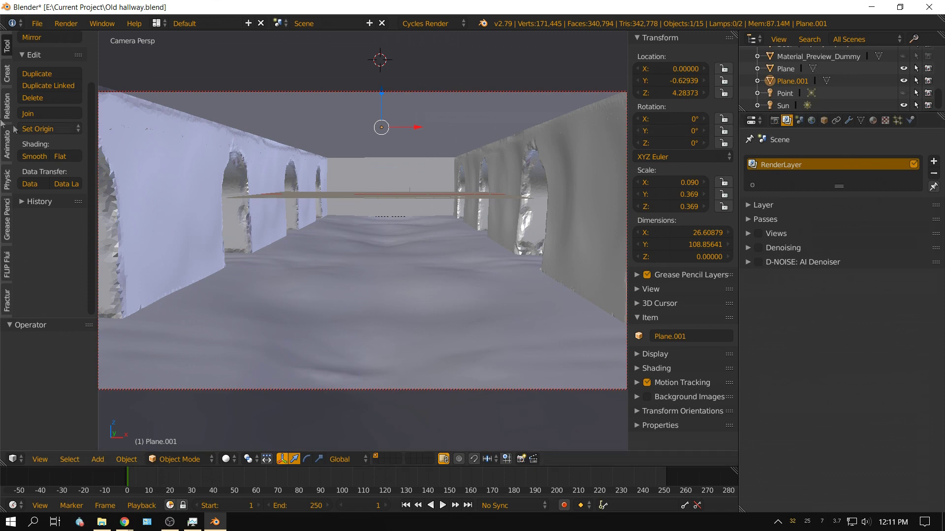
left_click(774, 121)
Step: Check the Sampling panel (32 samples, GPU Compute) and render the hallway frame
scroll(884, 394, "down", 9)
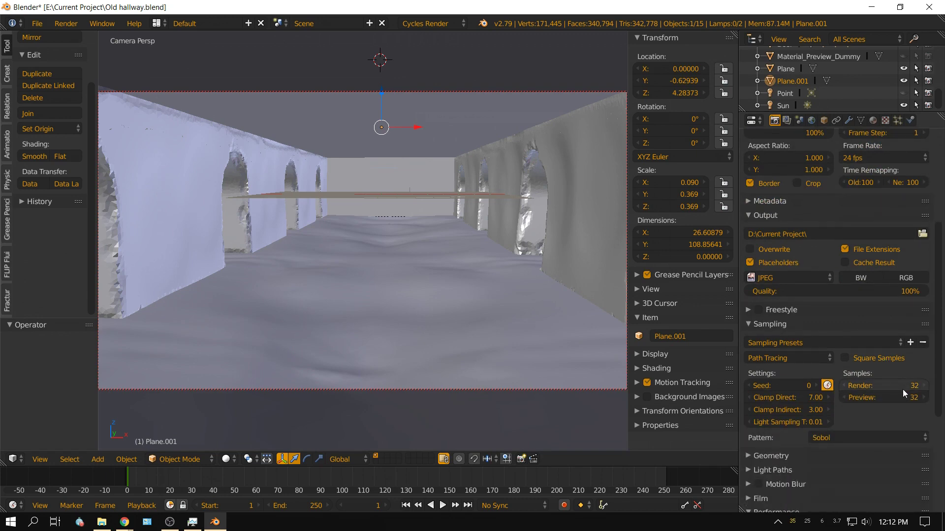
scroll(773, 226, "up", 5)
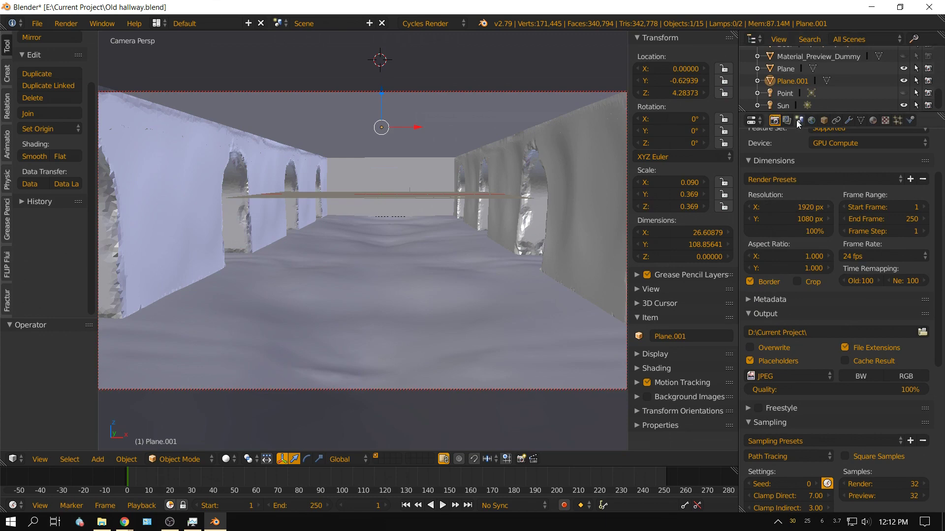
scroll(788, 169, "up", 4)
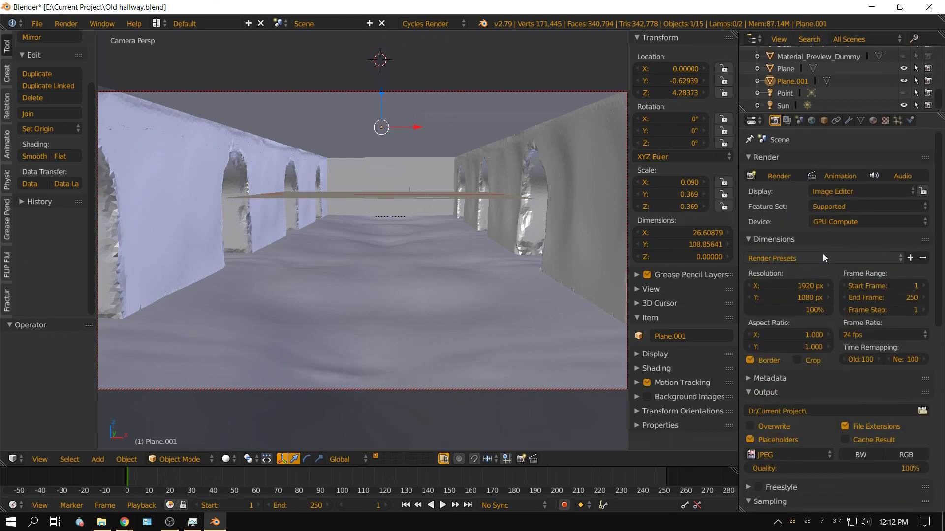
left_click(786, 177)
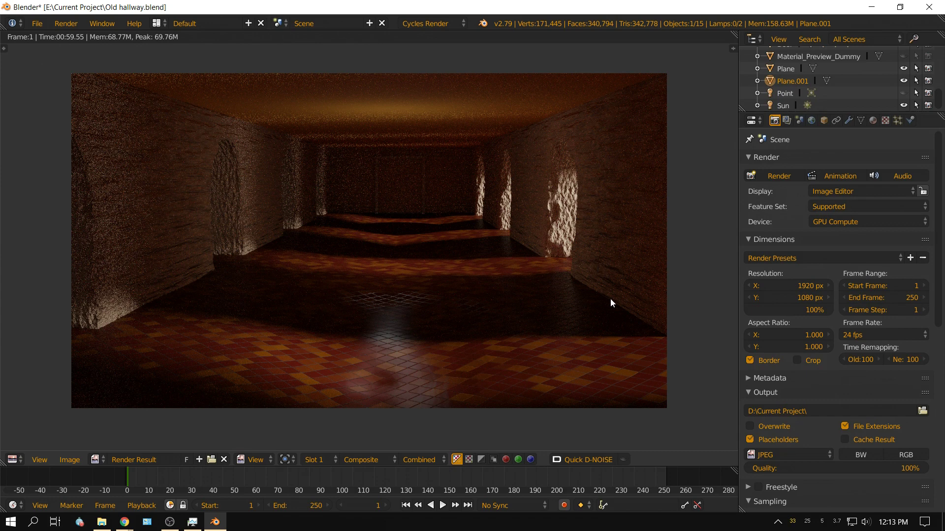
Step: After the grainy hallway render finishes, show the Render Layers settings
left_click(786, 121)
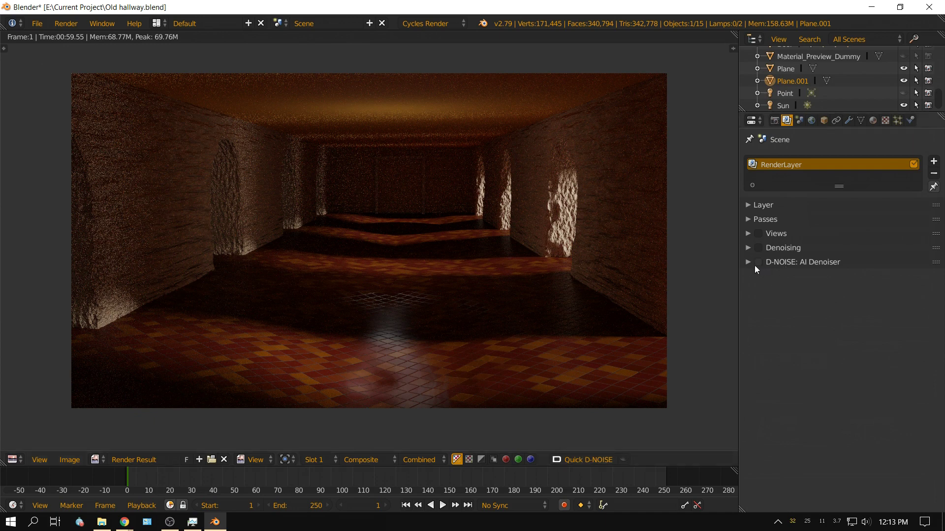
Step: Run Quick D-NOISE on the hallway render to get the denoised D-NOISE Export image
left_click(577, 459)
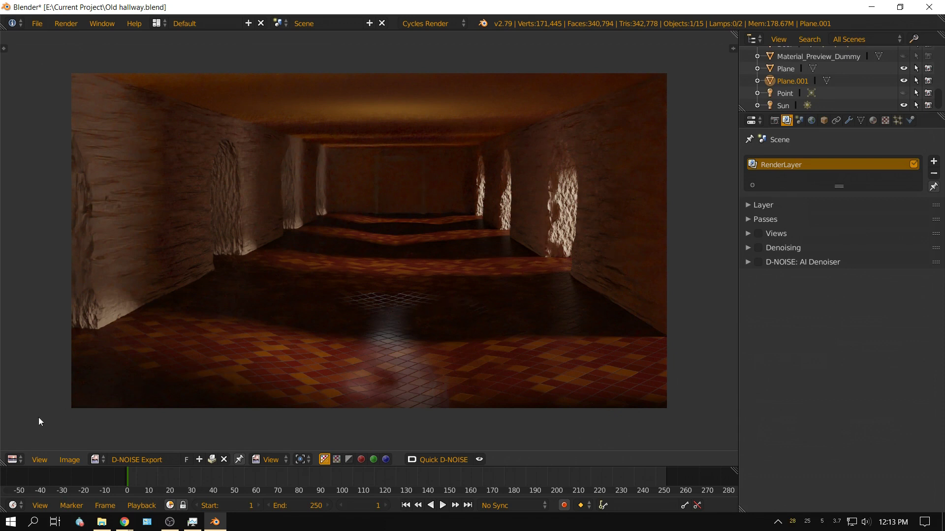
Step: Return the area to the 3D viewport and expand the D-NOISE: AI Denoiser panel in Render Layers
left_click(20, 462)
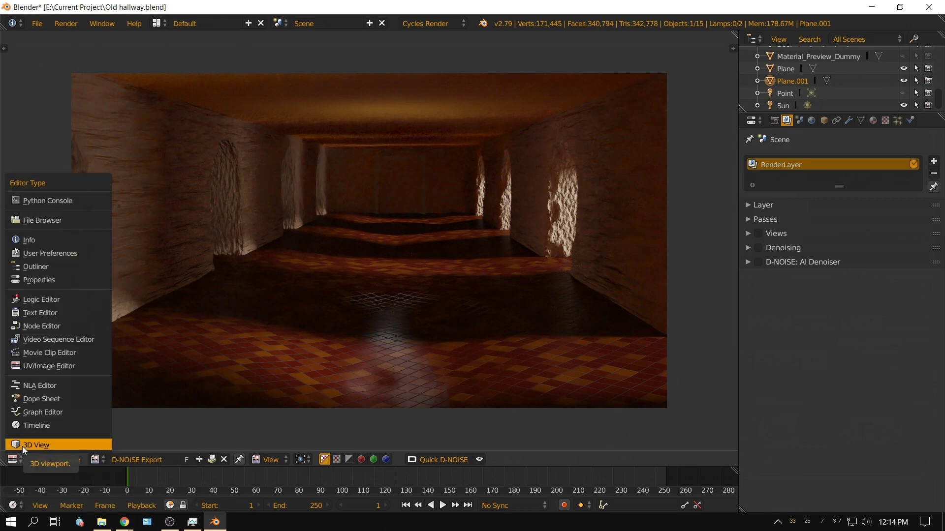
left_click(22, 446)
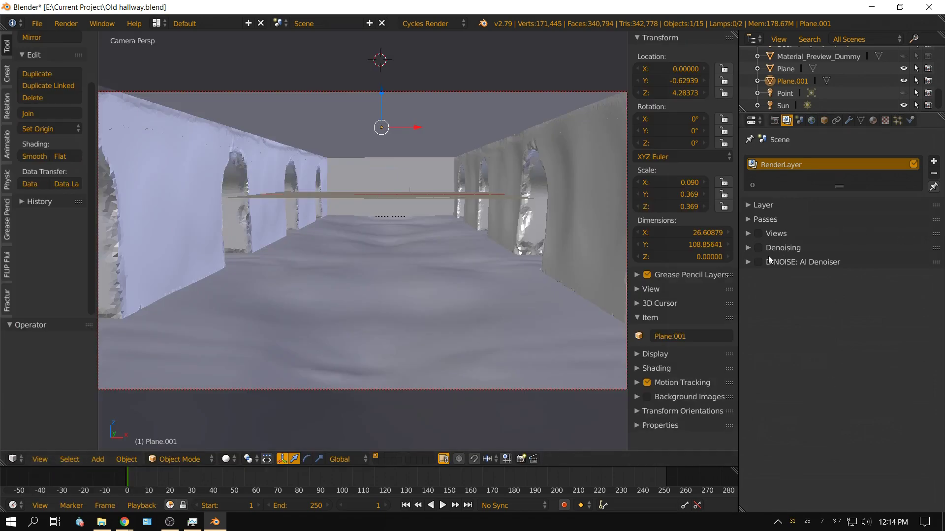
left_click(748, 263)
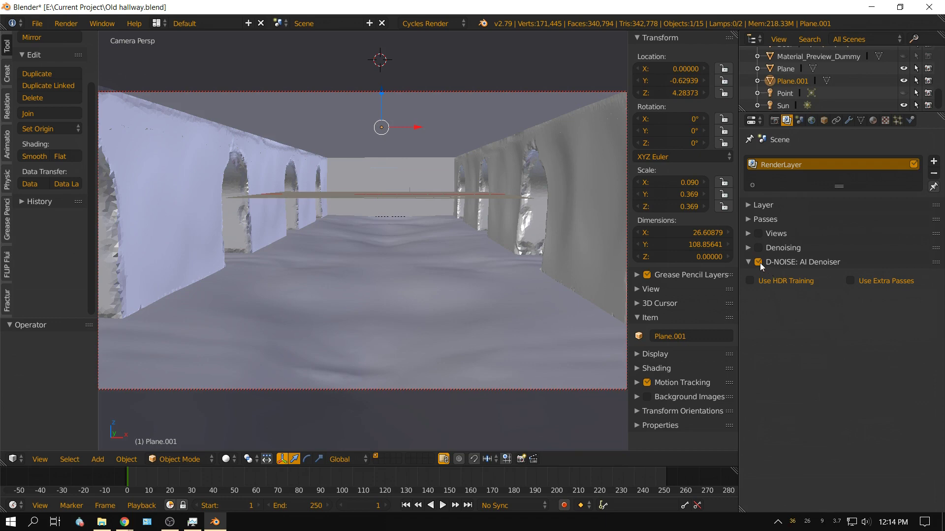
left_click(774, 121)
Step: Raise the Render samples from 32 to 256 and start rendering the hallway
scroll(871, 466, "down", 5)
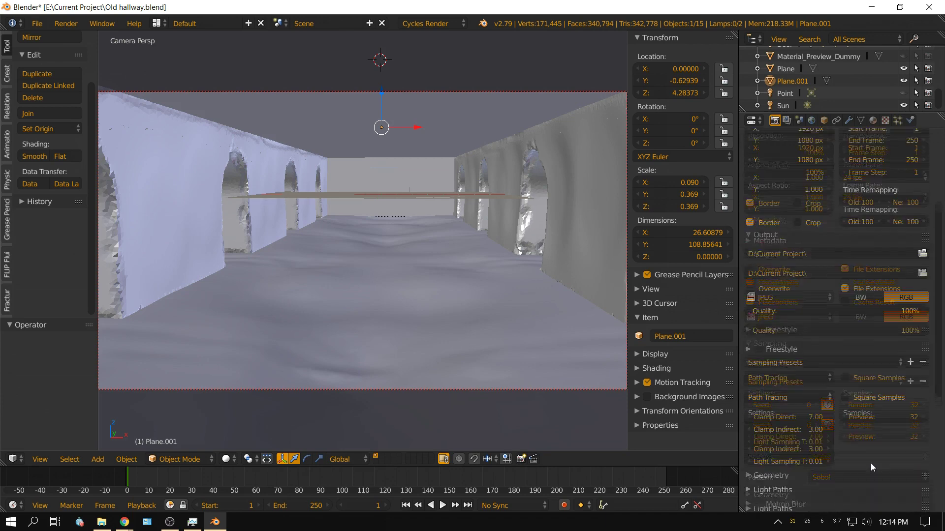
scroll(870, 462, "down", 1)
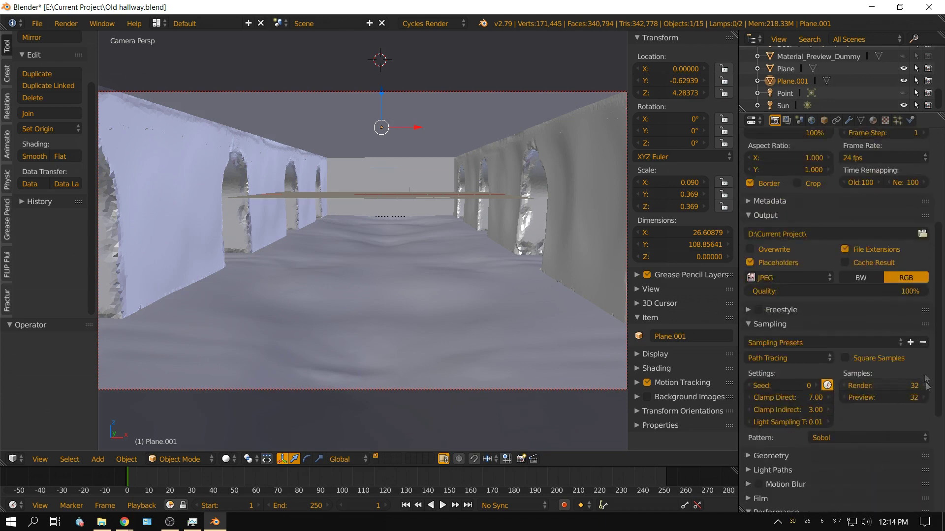
left_click(893, 386)
type("256")
key("Return")
scroll(794, 187, "up", 8)
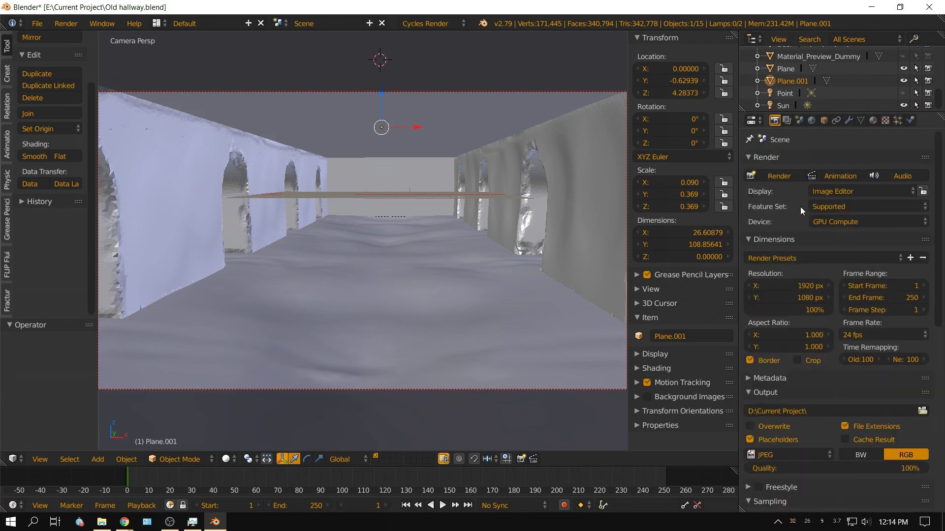
left_click(780, 177)
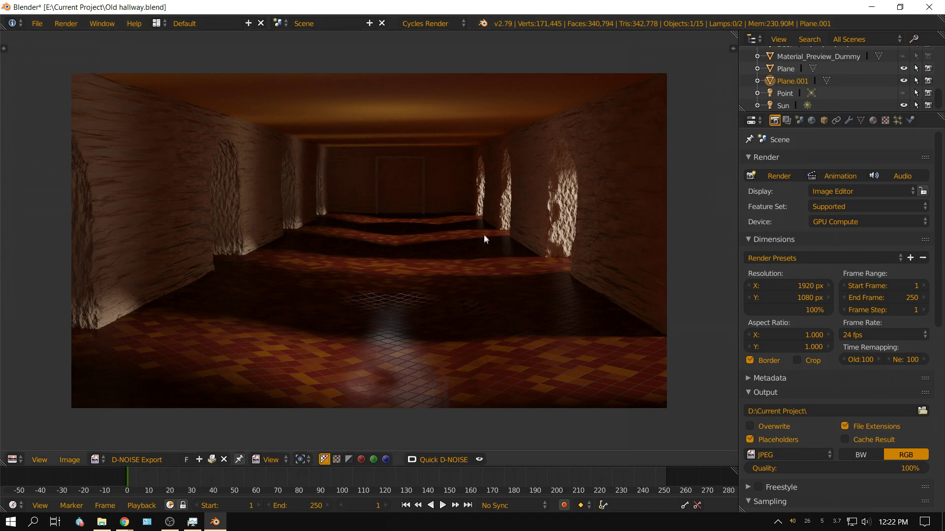
Step: Wait for the 256-sample hallway render to finish and appear denoised as D-NOISE Export
scroll(483, 235, "up", 5)
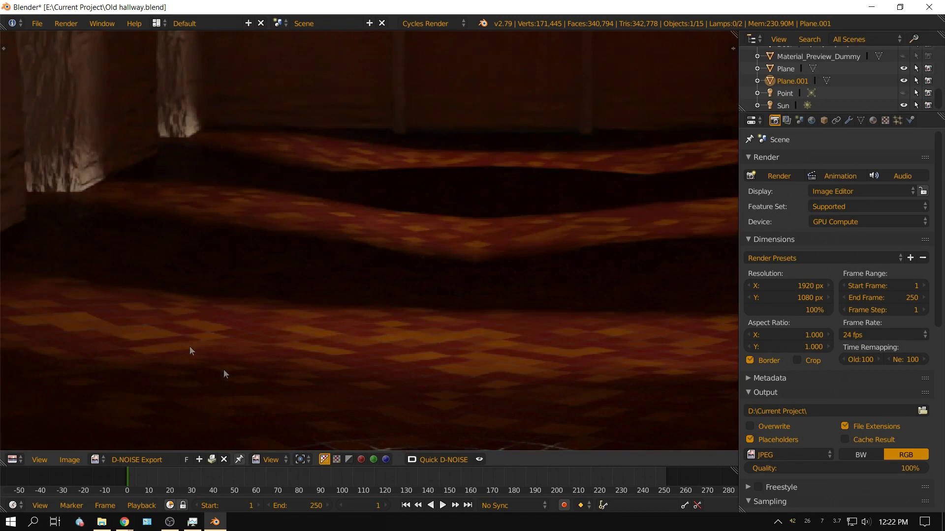
Step: Zoom and pan over the denoised render's floor steps and whole hallway, then list the viewable images
key("F12")
scroll(404, 162, "down", 4)
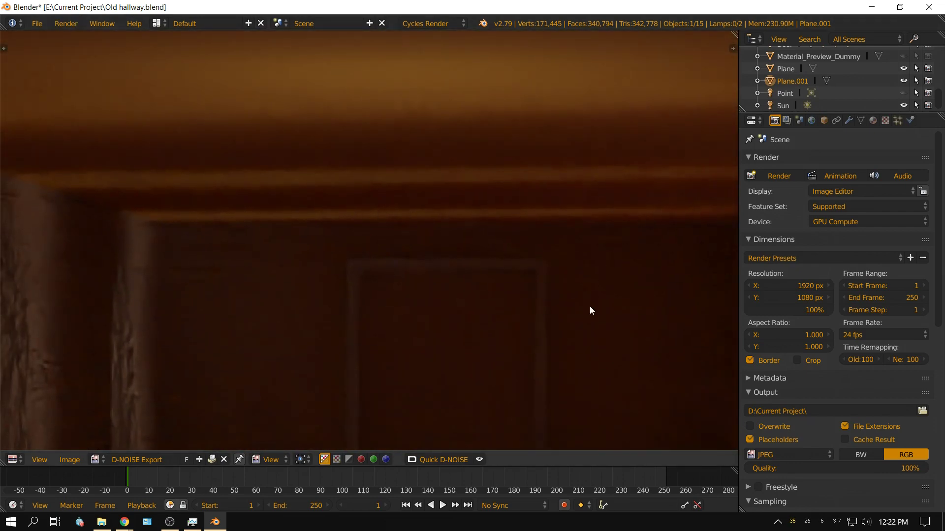
middle_click_drag(589, 310, 468, 369)
scroll(472, 330, "down", 5)
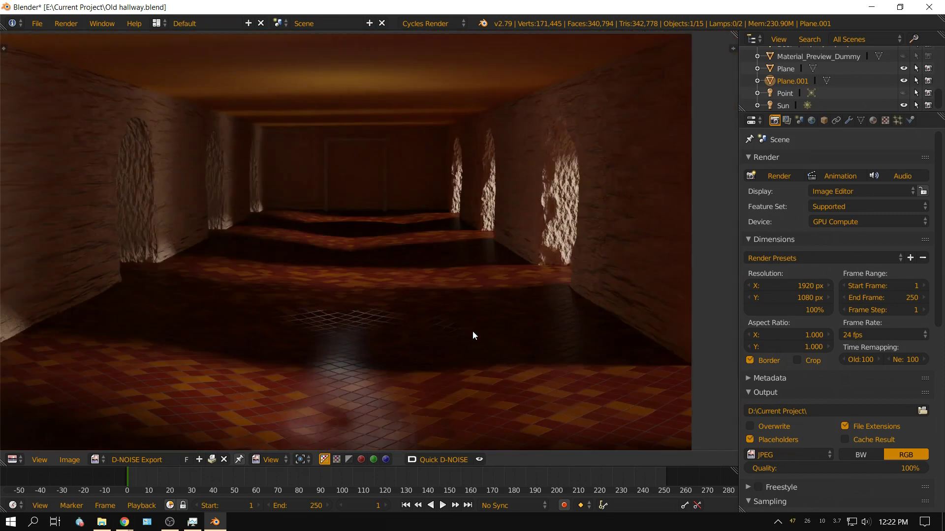
middle_click_drag(413, 331, 451, 340)
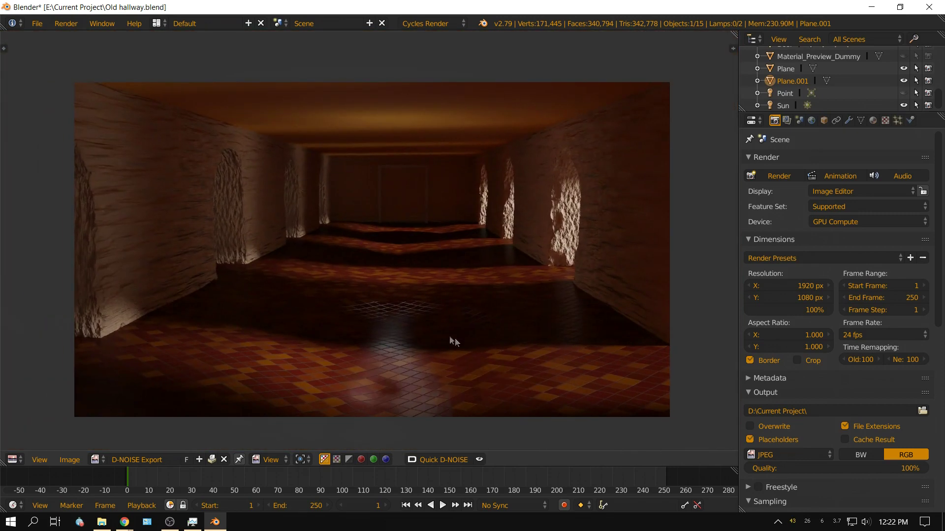
scroll(435, 333, "up", 3)
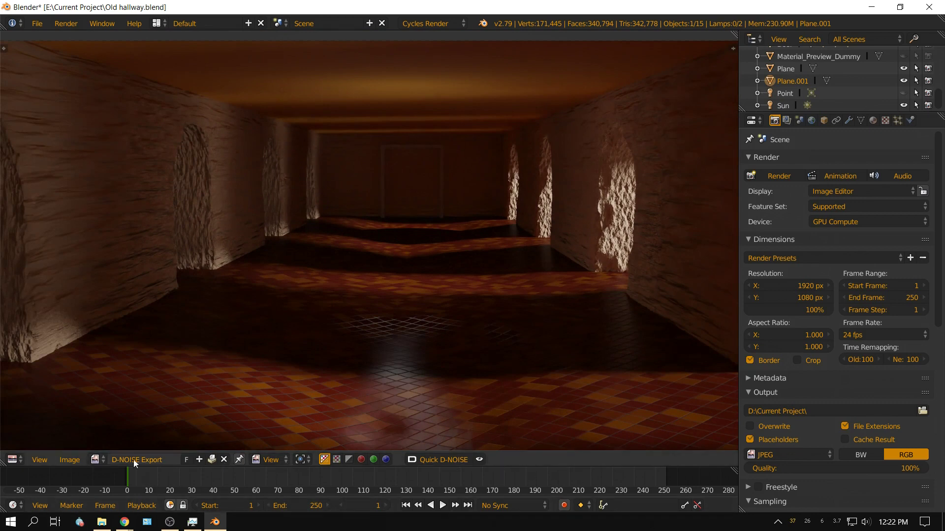
left_click(99, 461)
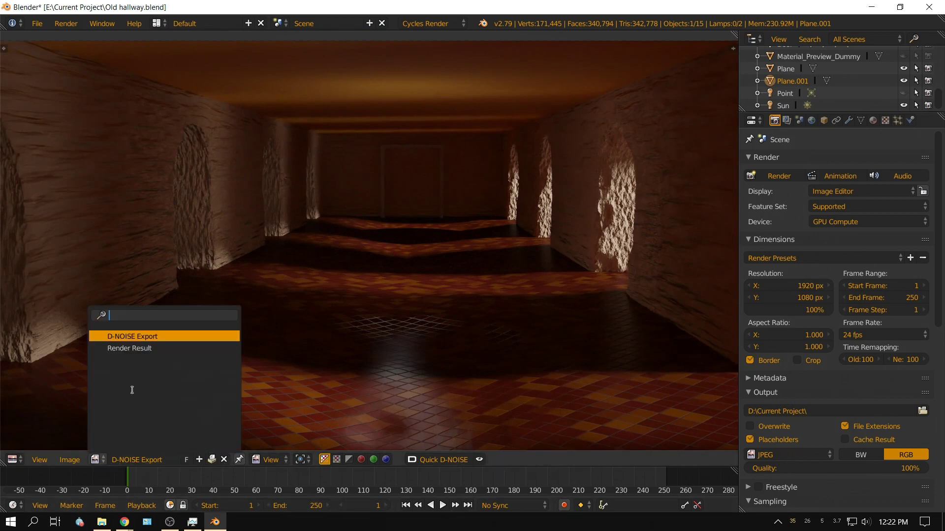
left_click(135, 349)
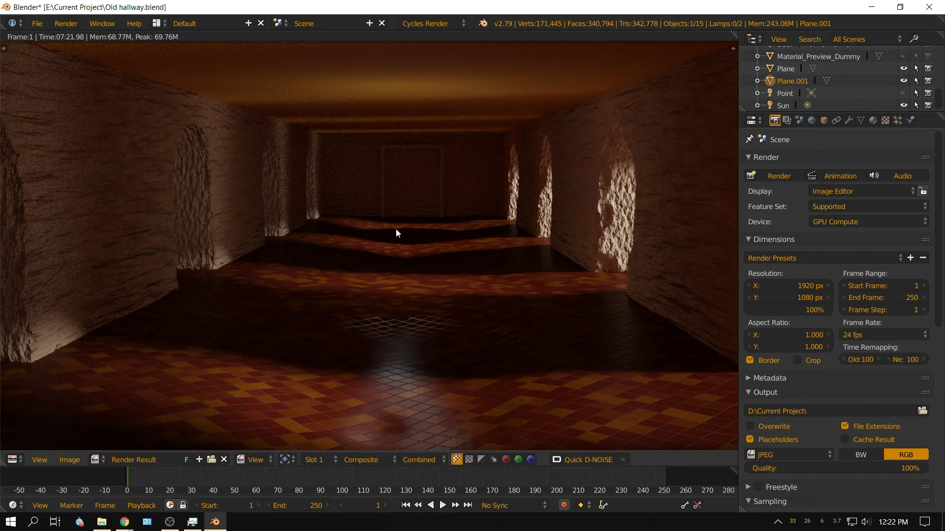
left_click(102, 460)
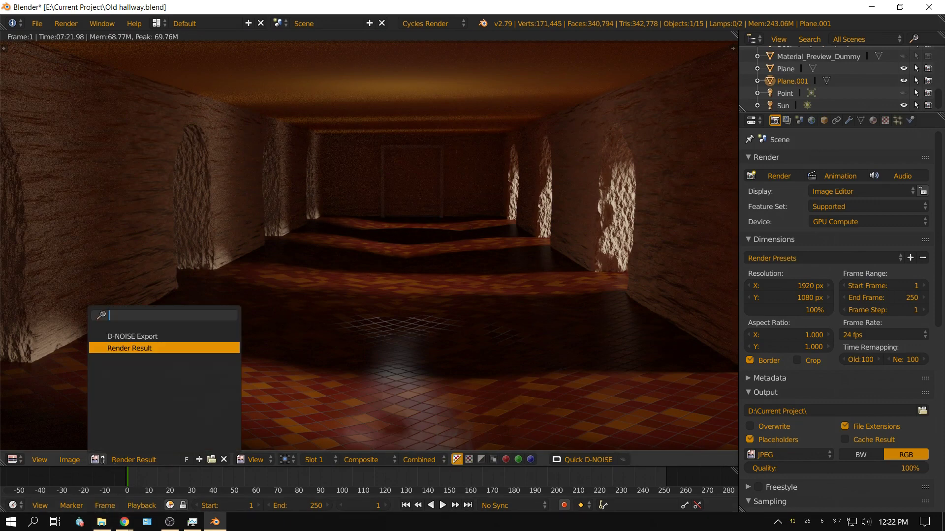
left_click(132, 336)
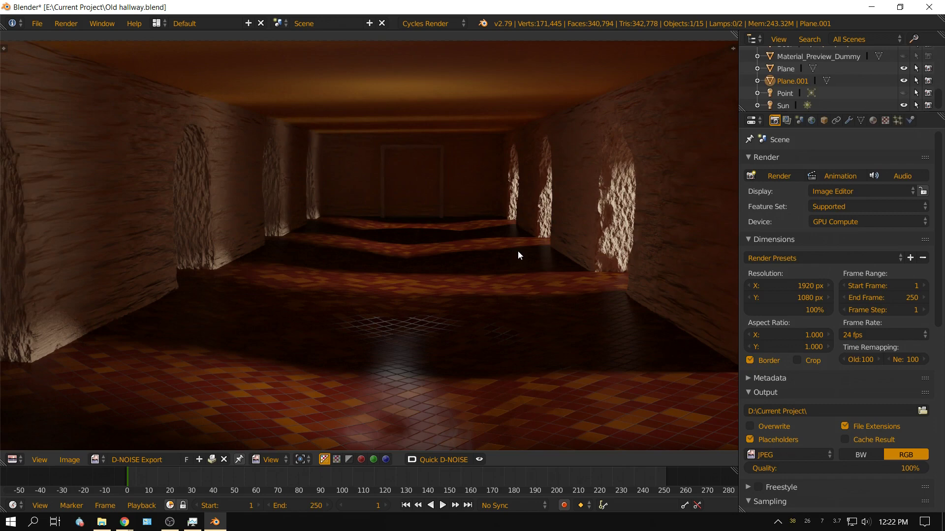
left_click(98, 460)
left_click(143, 349)
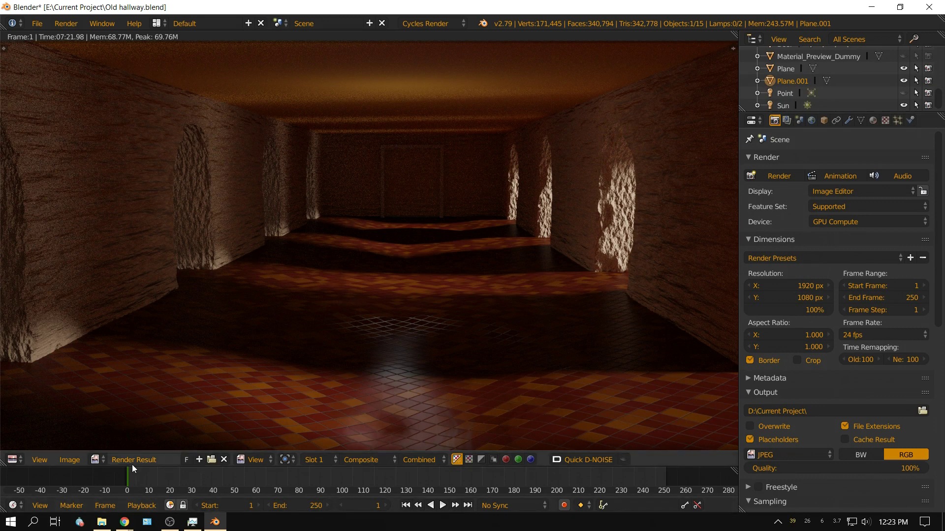
left_click(105, 460)
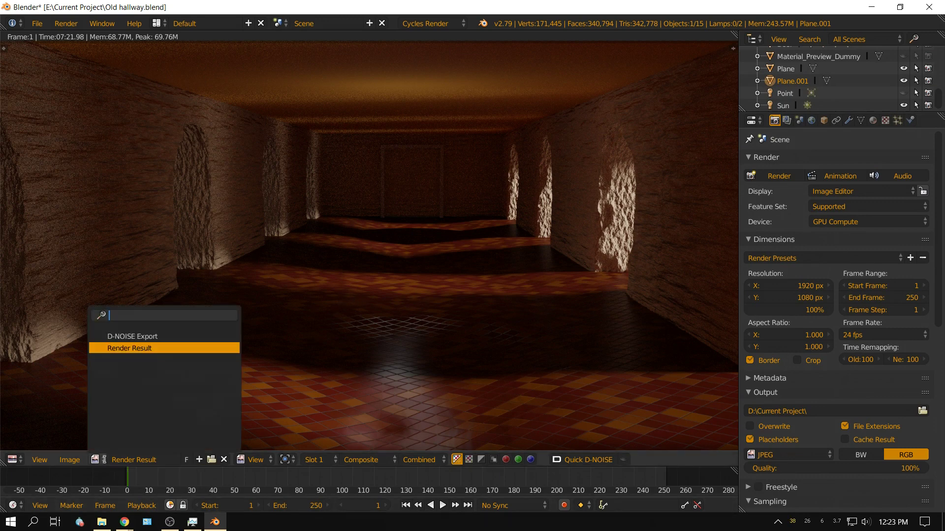
left_click(134, 338)
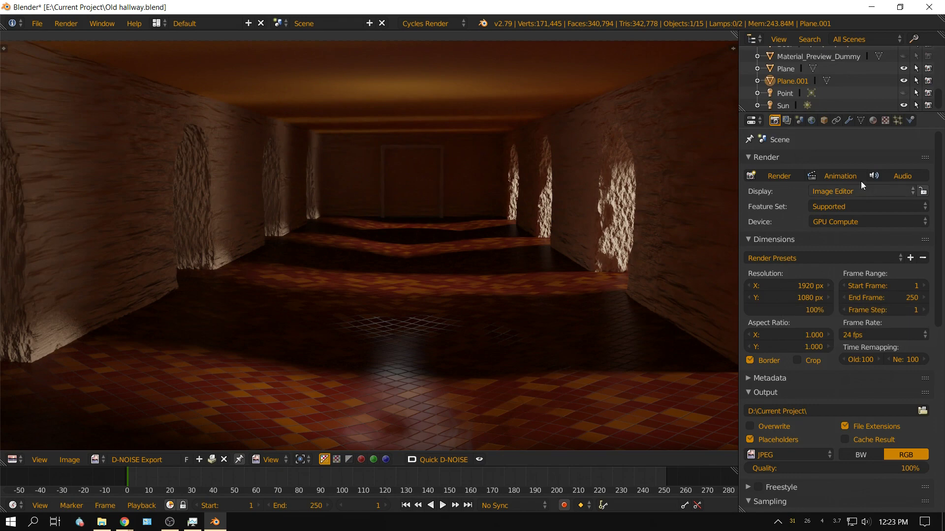
Step: Show the Render Layers tab in the Properties editor, with D-NOISE: AI Denoiser enabled
left_click(788, 121)
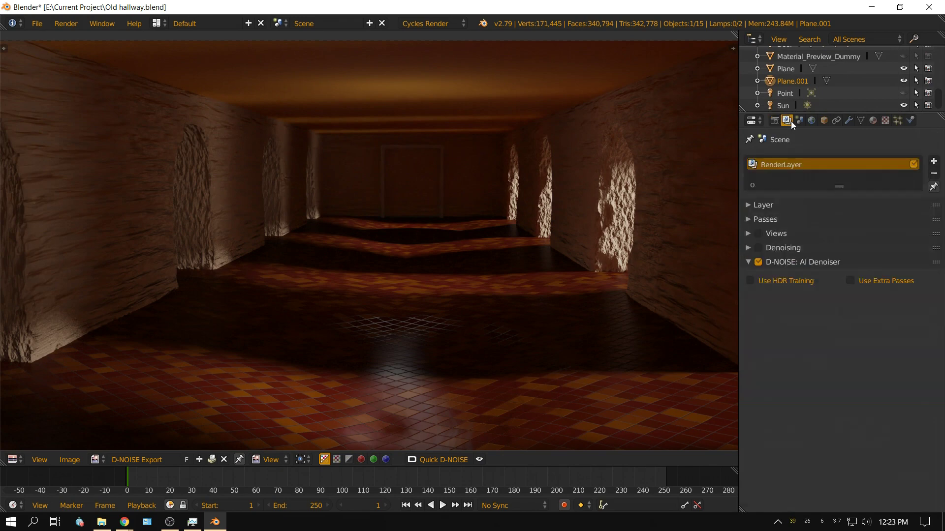